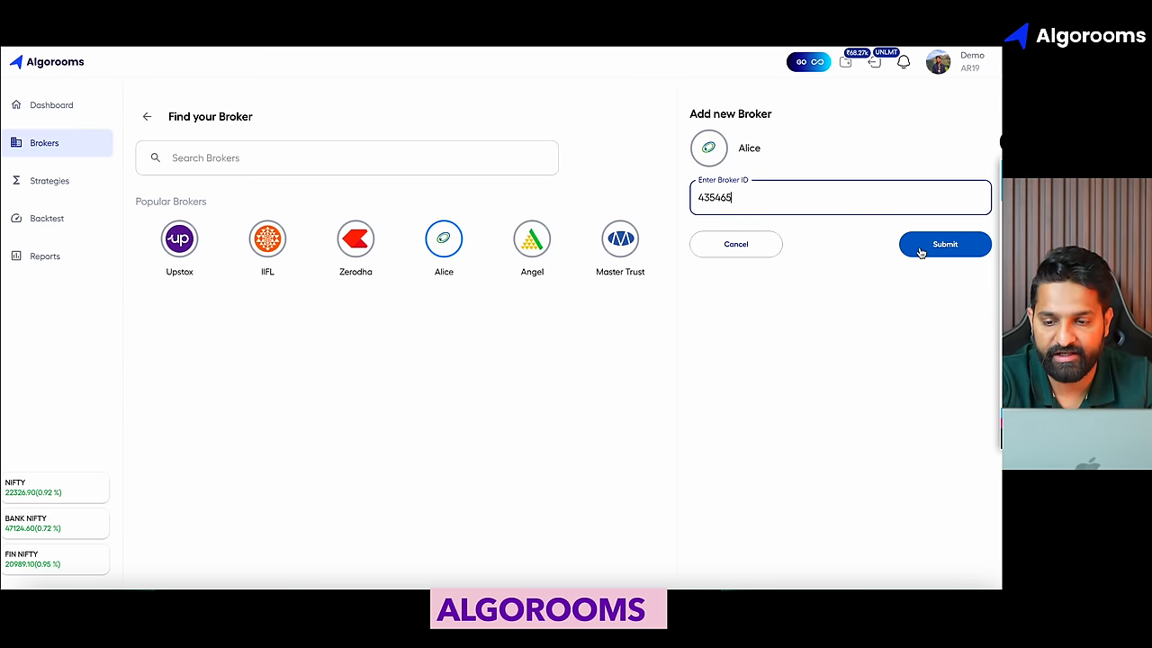
- Submit the new Alice broker with the entered broker ID and check its strategy performance
left_click(921, 252)
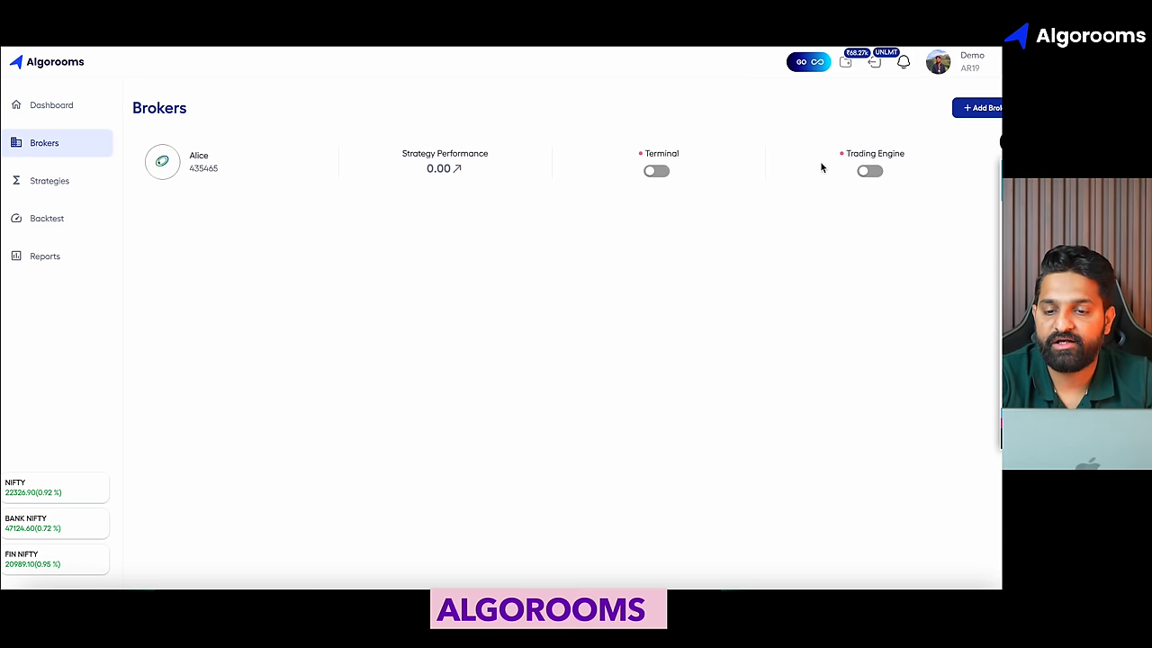
left_click_drag(468, 177, 404, 172)
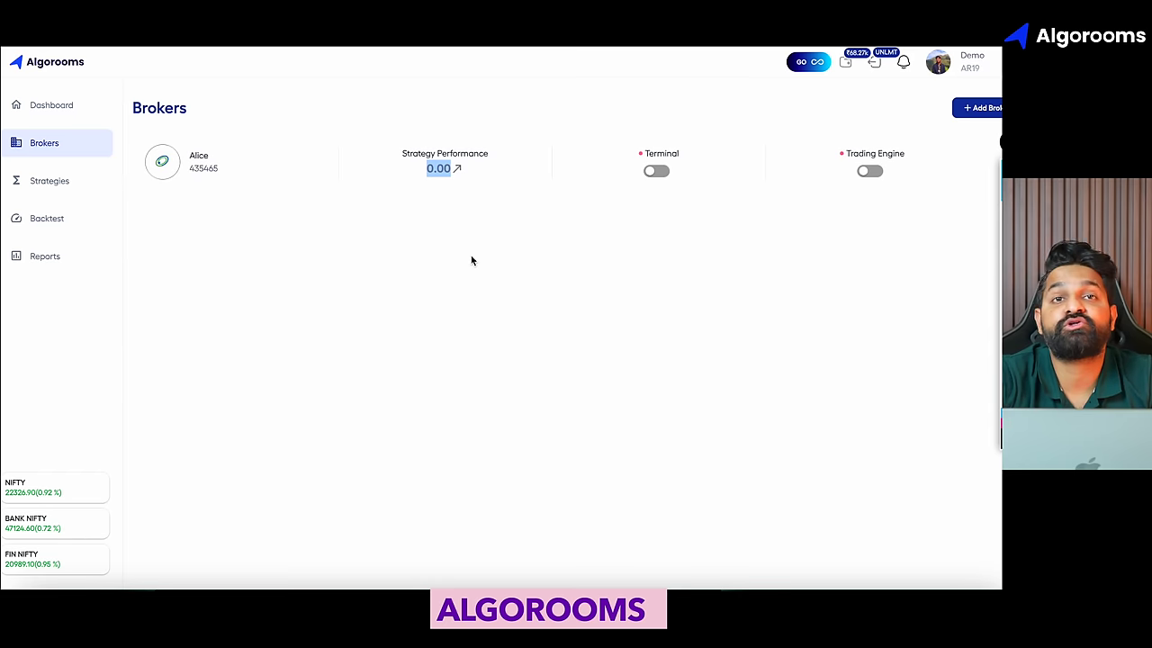
- Open the dashboard and review the total P&L and the range of option strategy templates
left_click(72, 116)
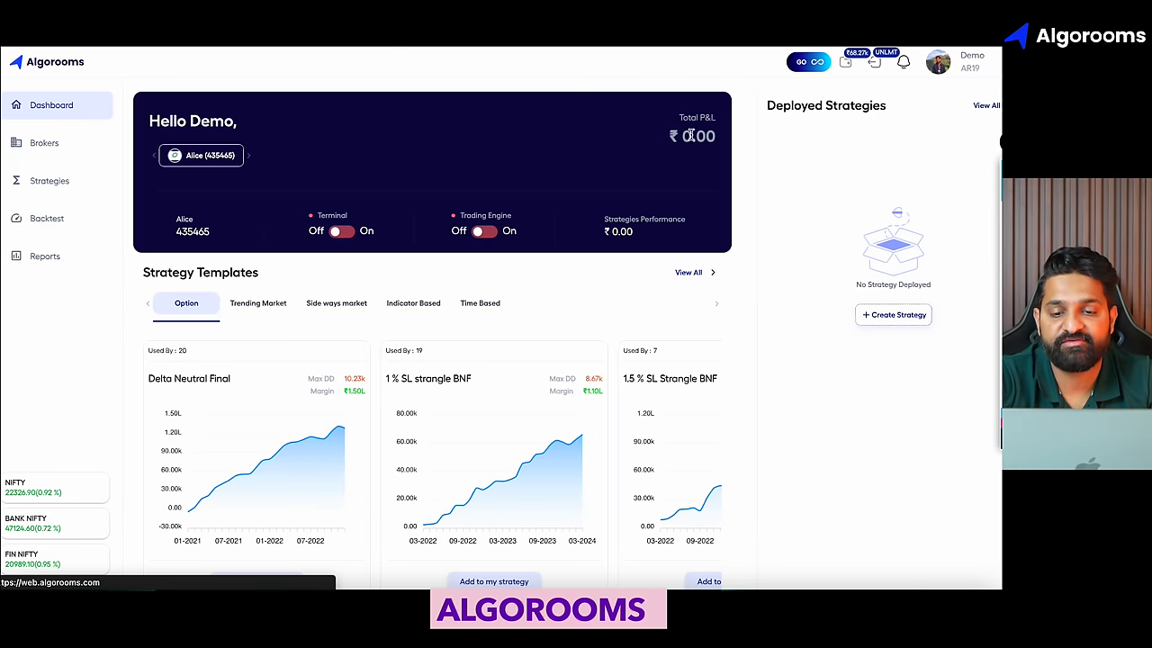
left_click_drag(717, 137, 681, 141)
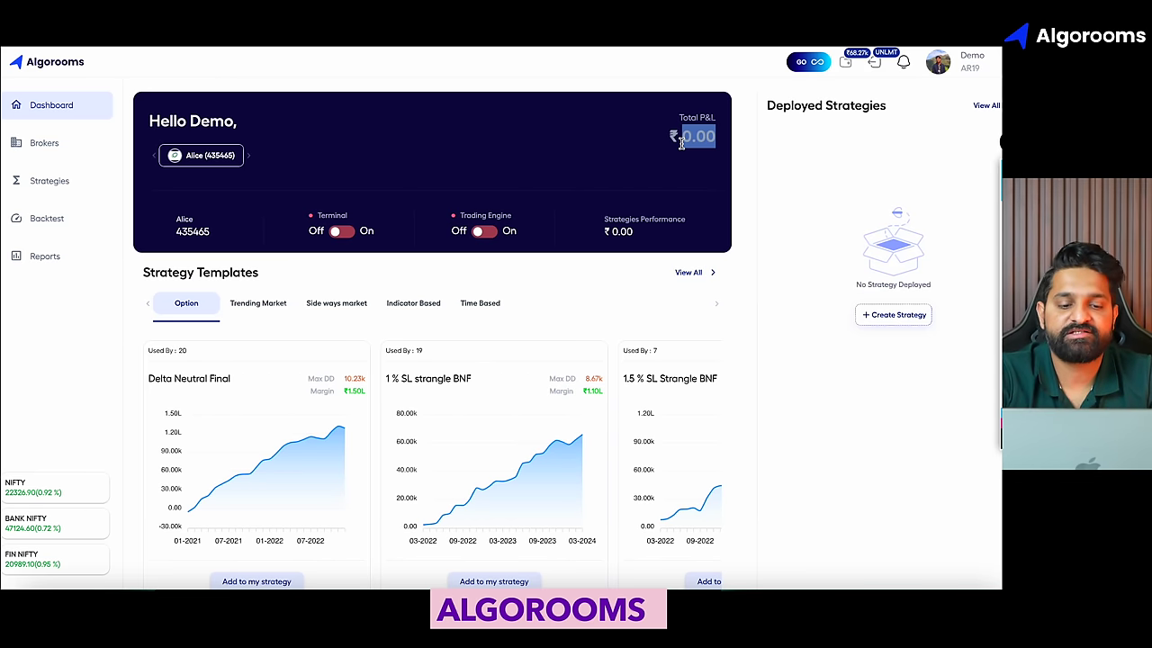
scroll(535, 300, "down", 1)
scroll(535, 300, "up", 1)
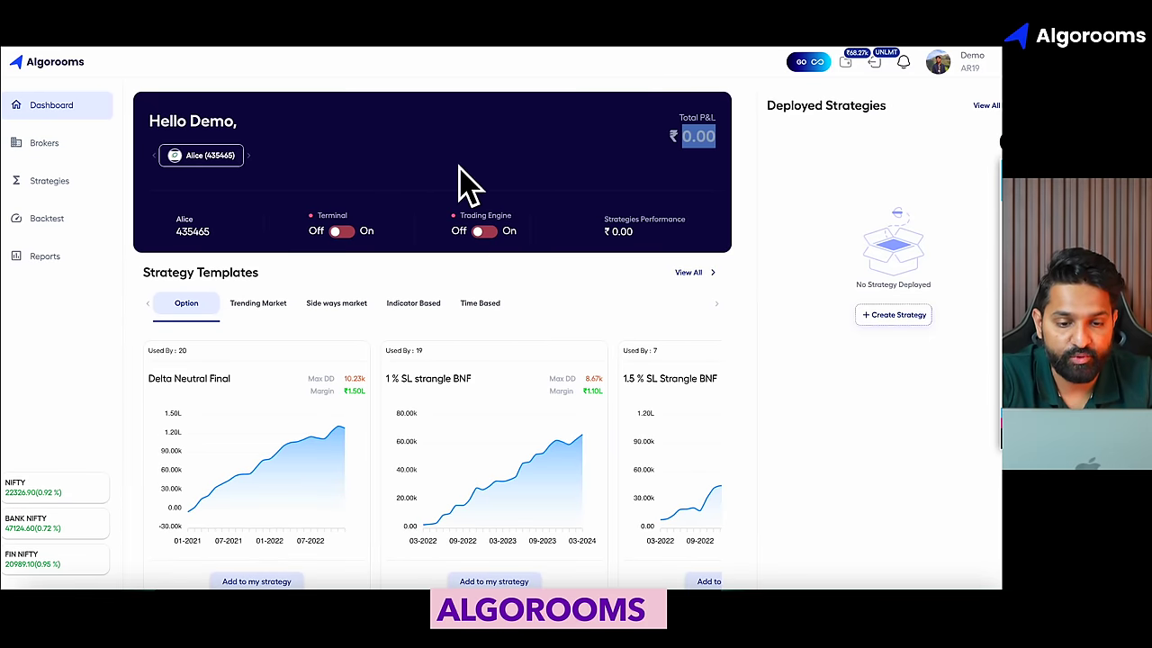
scroll(431, 288, "down", 1)
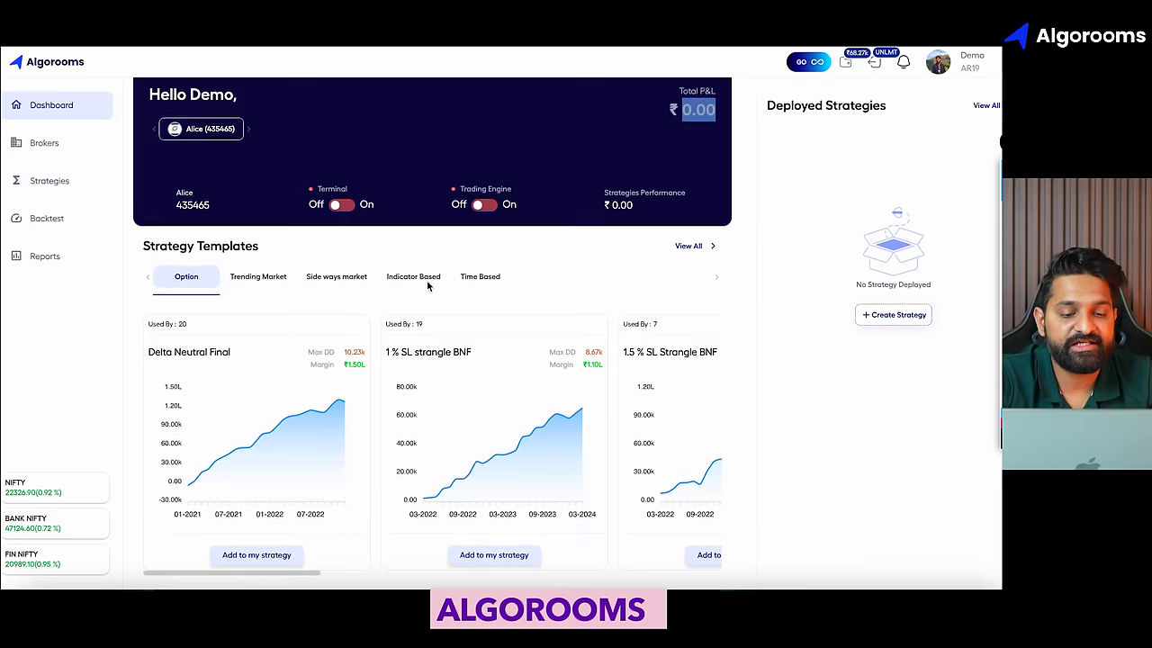
scroll(450, 390, "right", 10)
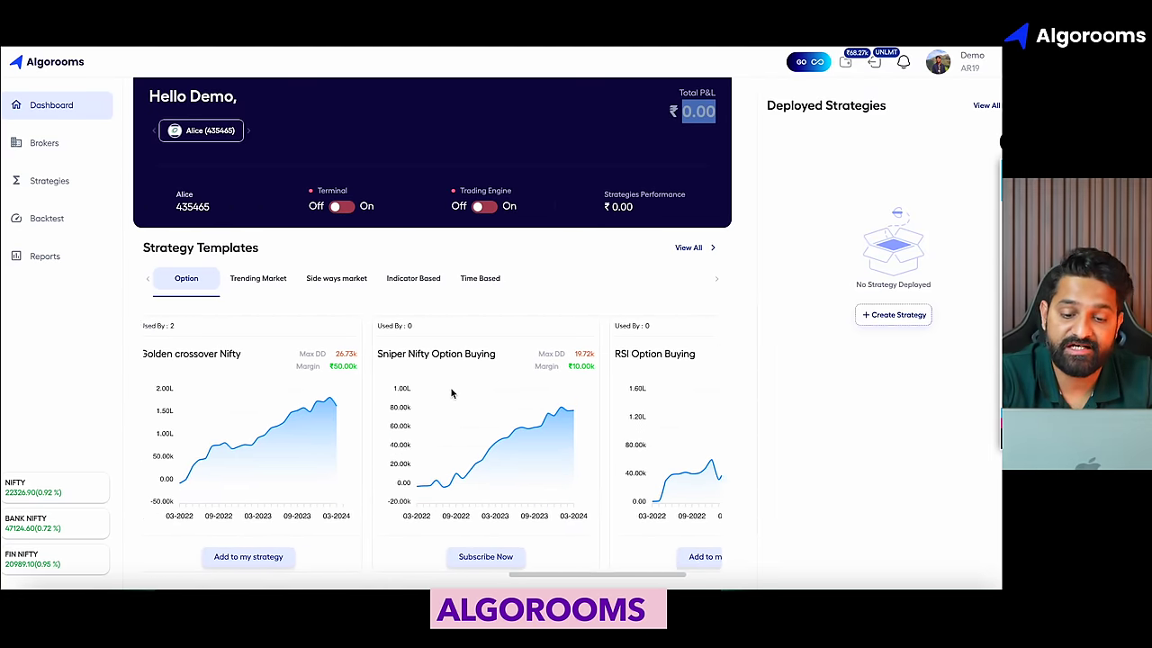
scroll(452, 393, "left", 10)
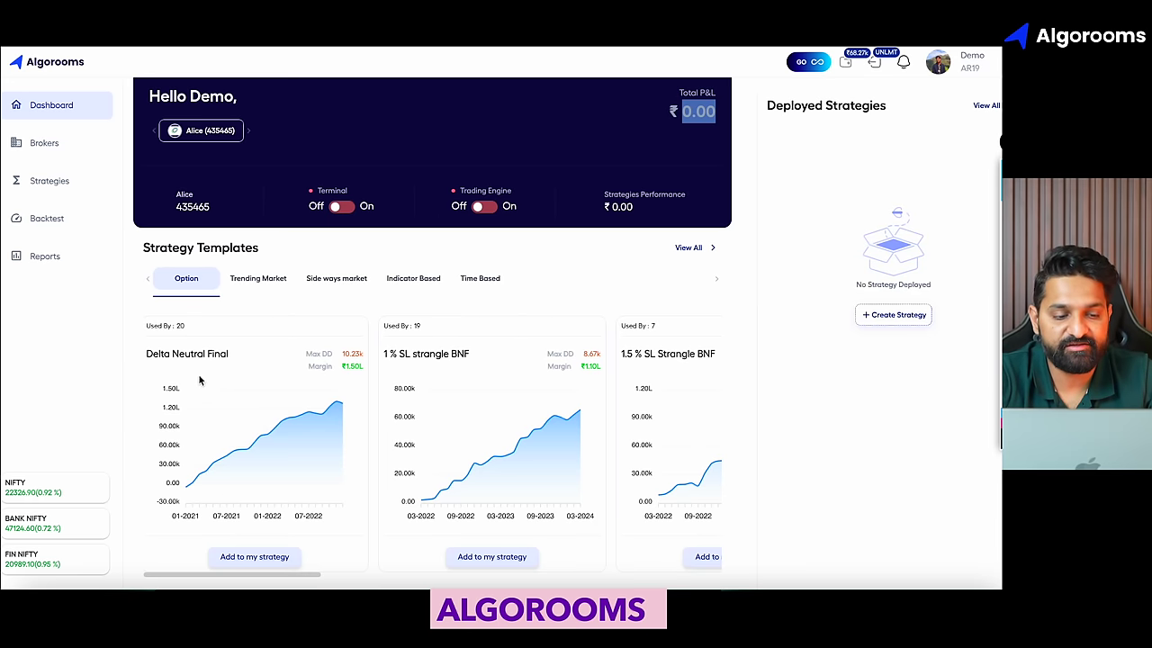
- Add the Delta Neutral Final template to the account's own strategies, keeping its suggested name
left_click_drag(236, 358, 141, 355)
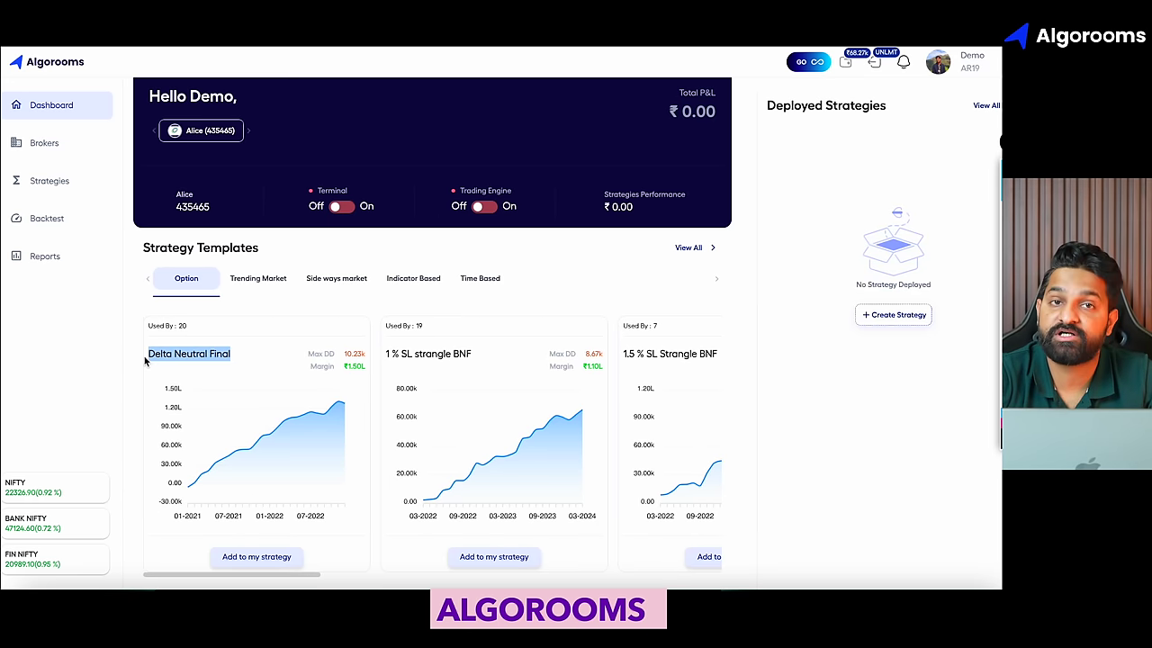
left_click(136, 343)
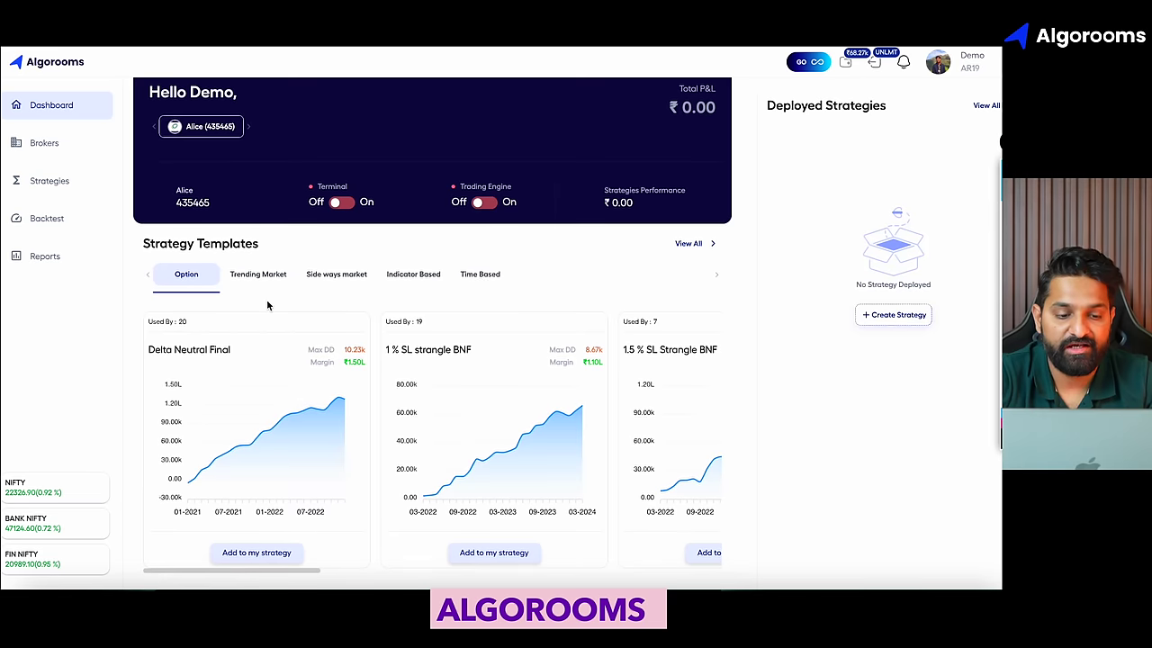
scroll(247, 510, "up", 1)
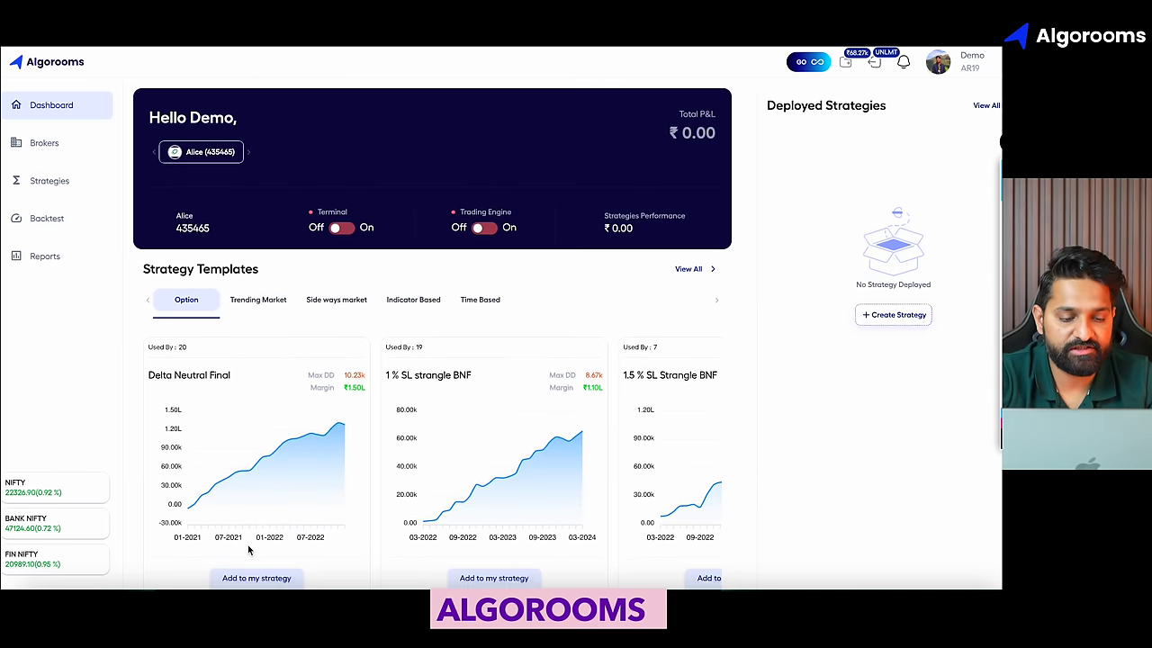
scroll(251, 549, "down", 1)
left_click(256, 557)
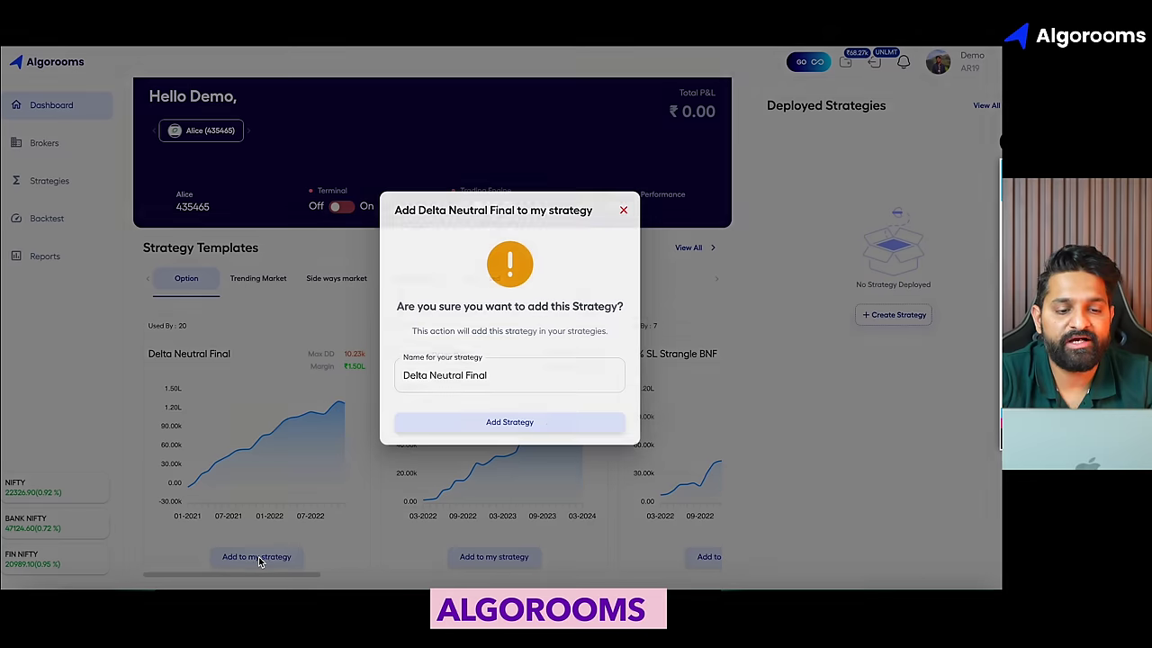
left_click(513, 423)
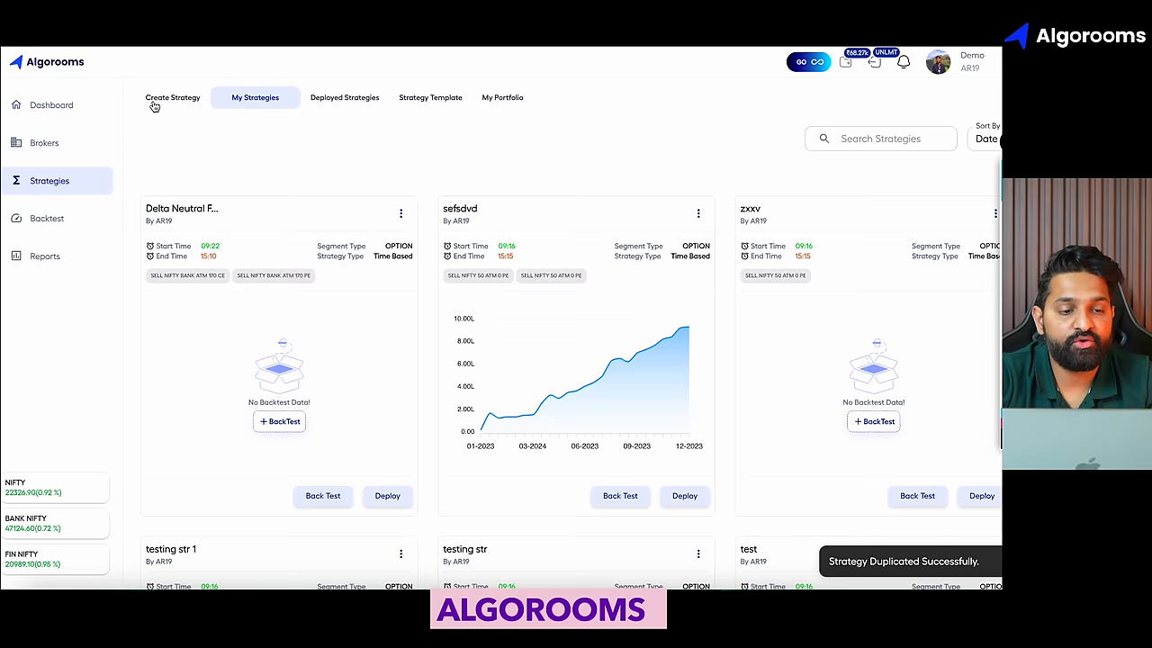
- Look over the dashboard's strategy templates again and the Brokers page with the connected broker
left_click(54, 105)
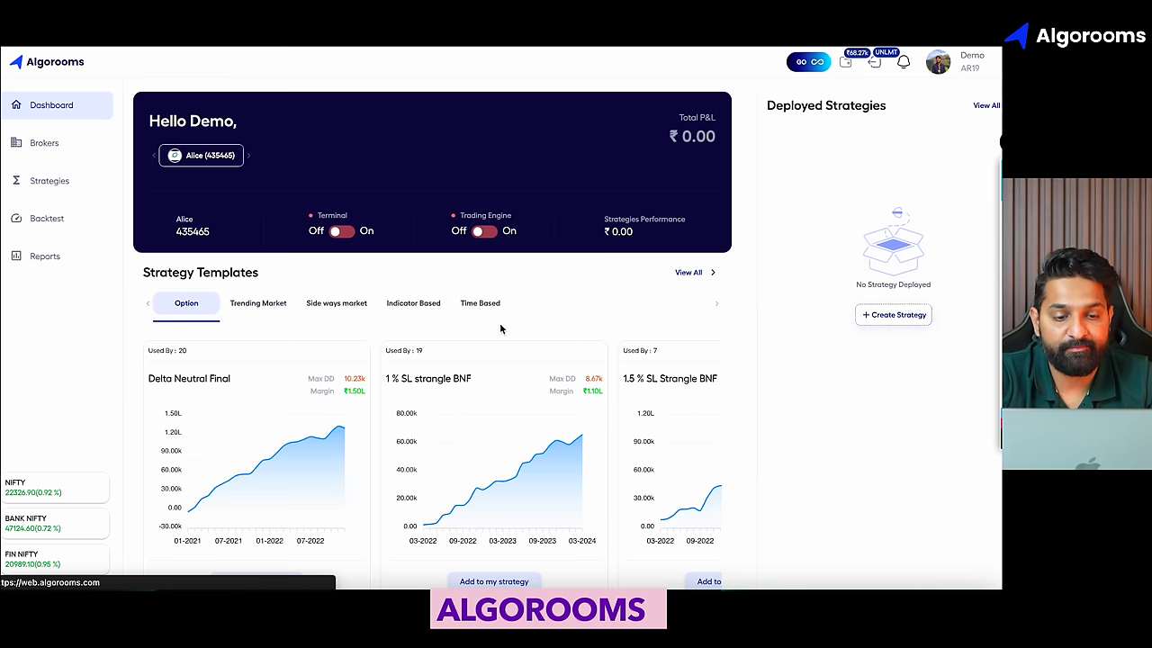
scroll(532, 432, "right", 5)
scroll(534, 433, "left", 5)
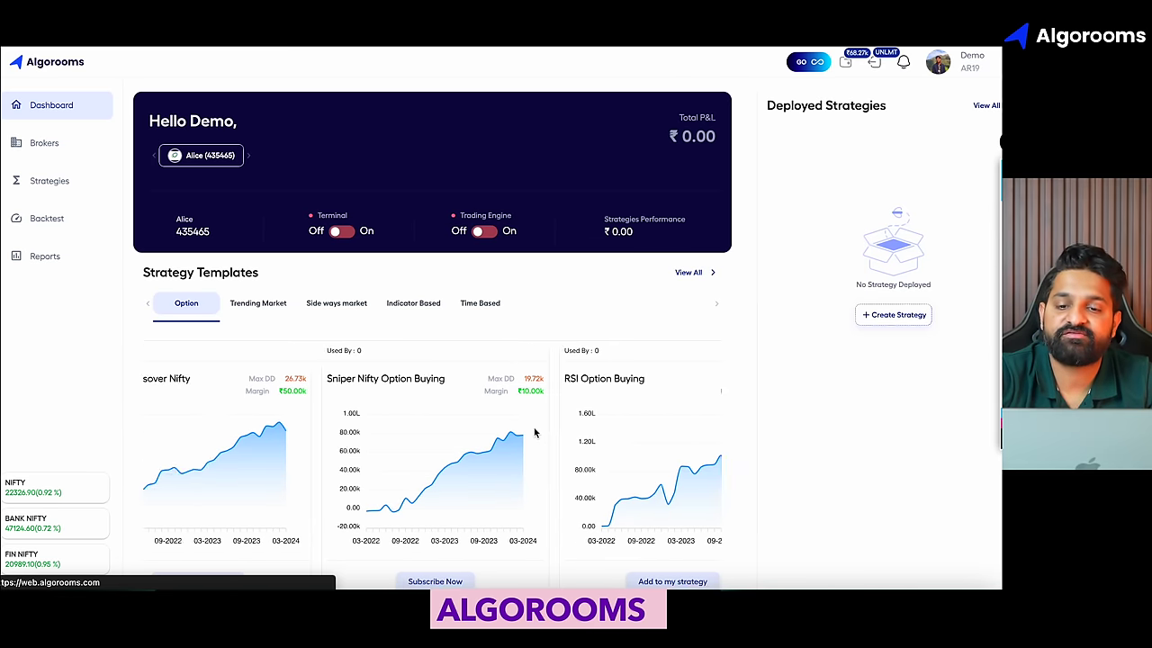
left_click(52, 145)
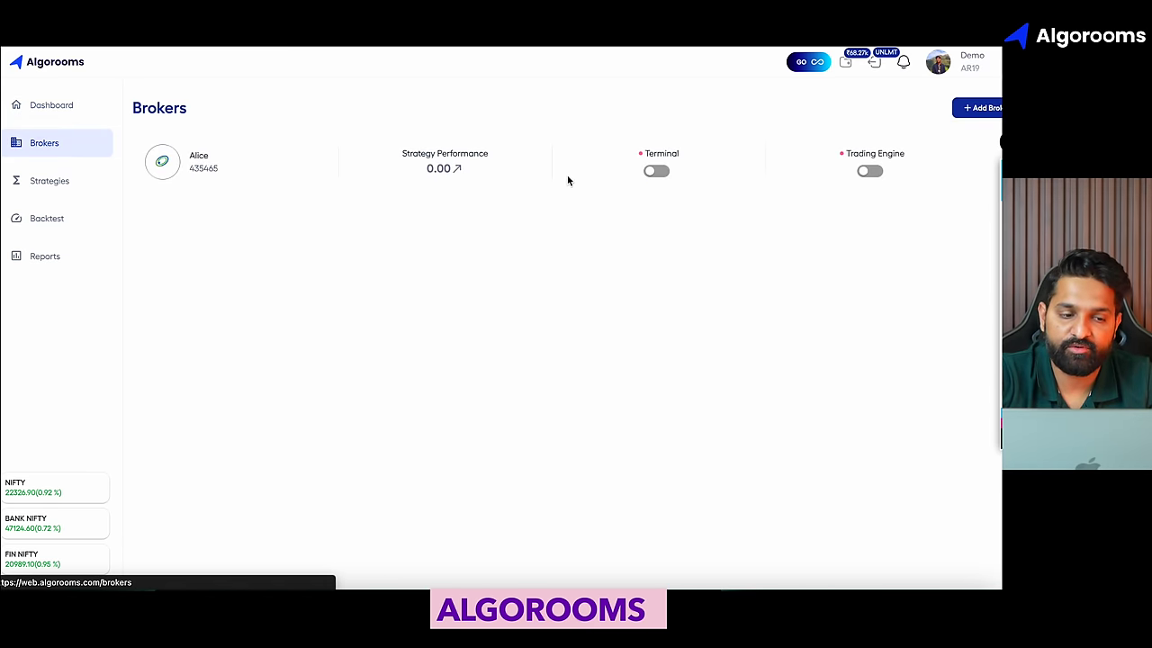
- Look through the Strategies sections: Create Strategy, My Strategies, Deployed Strategies, Strategy Template and My Portfolio
left_click(64, 185)
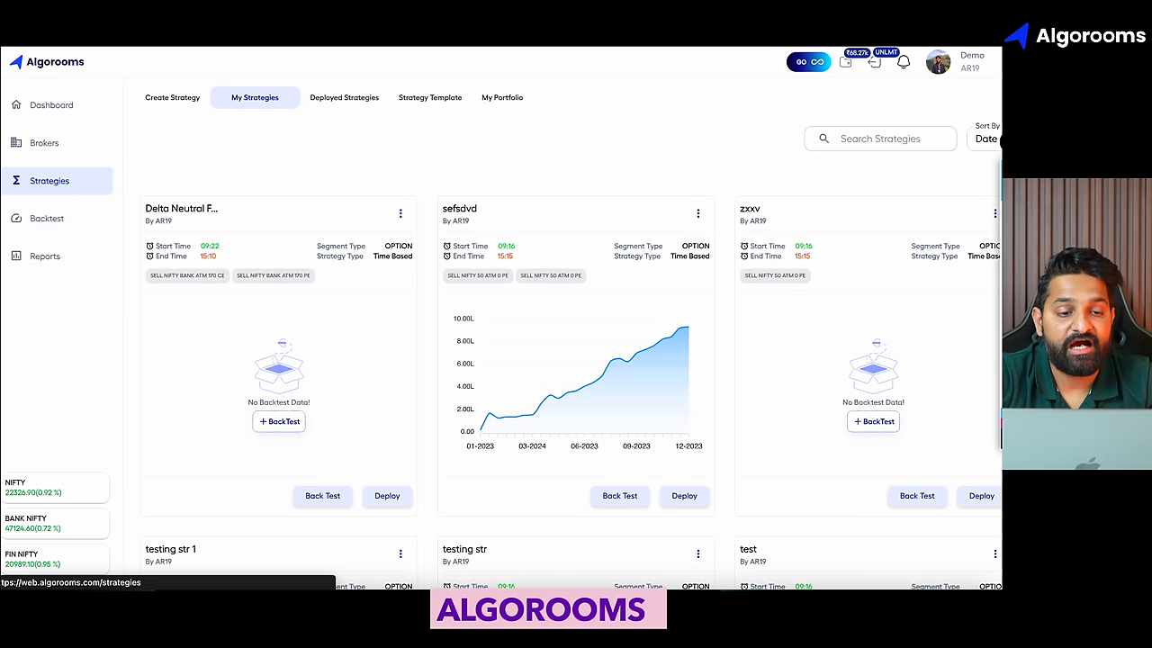
left_click(164, 109)
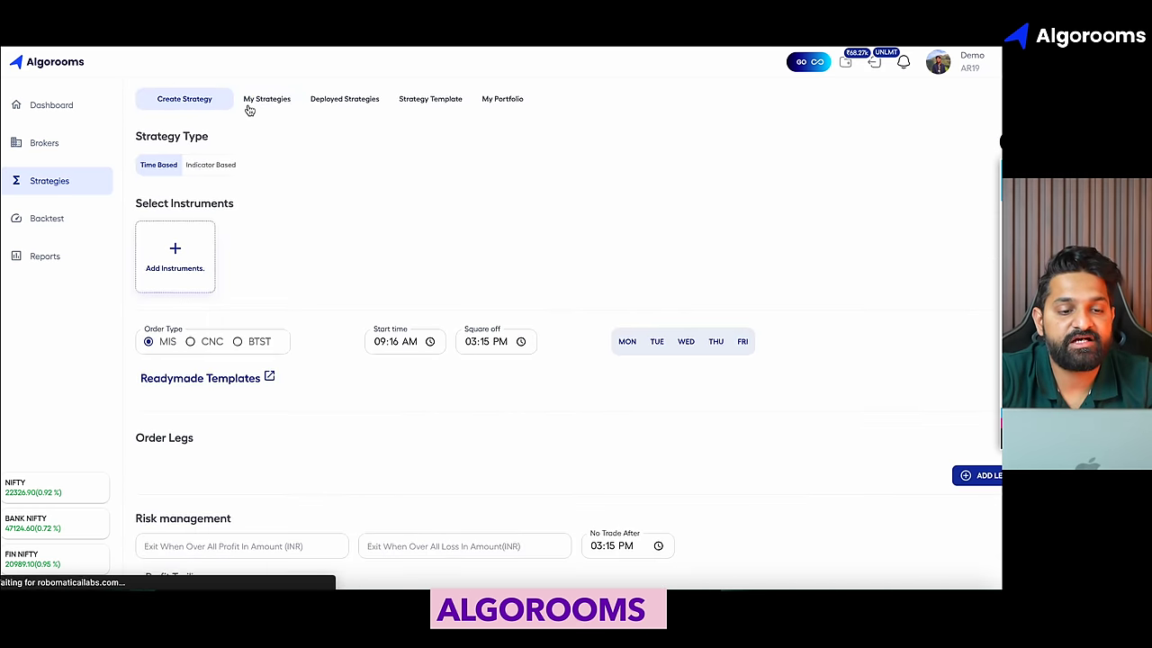
left_click(258, 101)
left_click(347, 104)
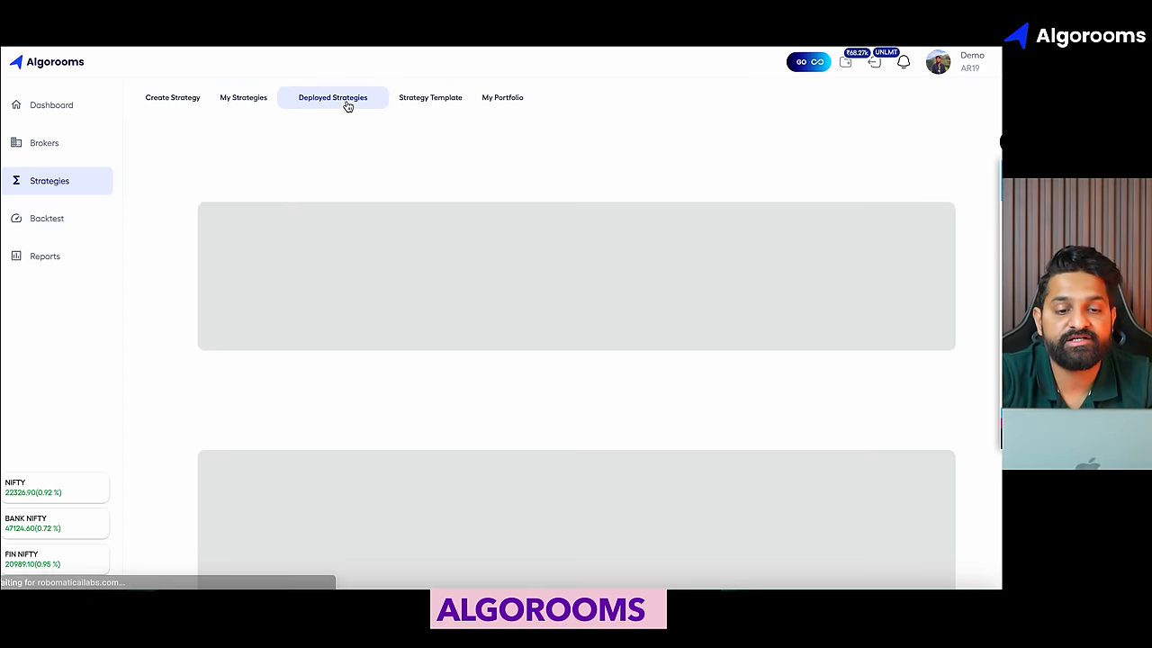
left_click(451, 102)
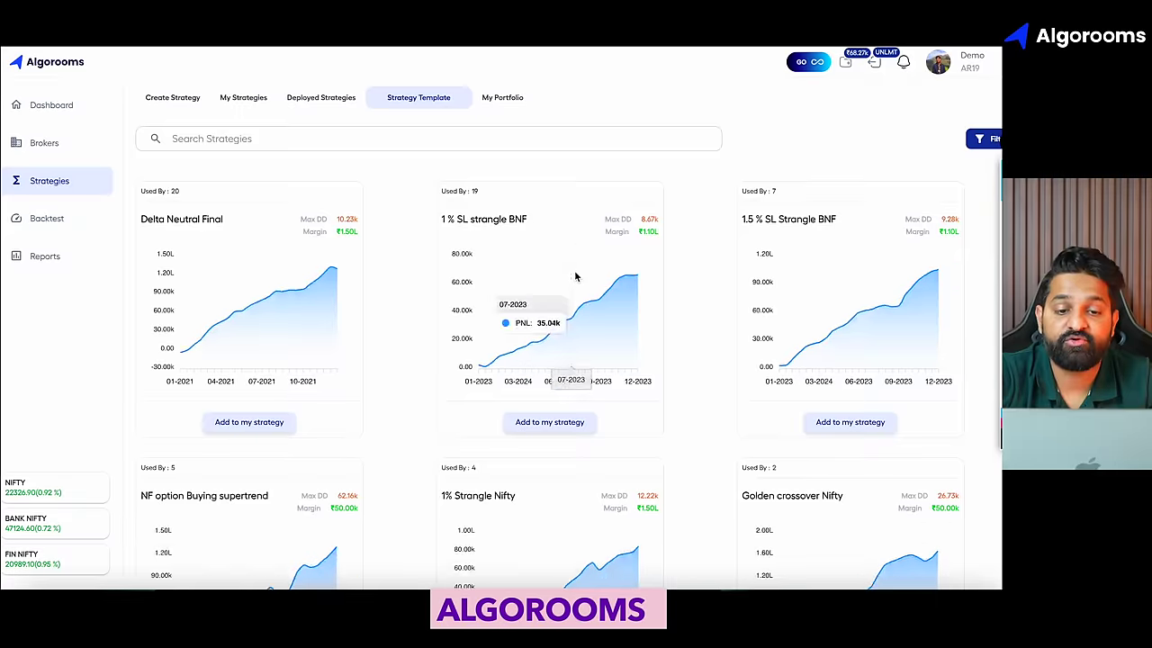
scroll(599, 267, "down", 5)
scroll(587, 270, "up", 5)
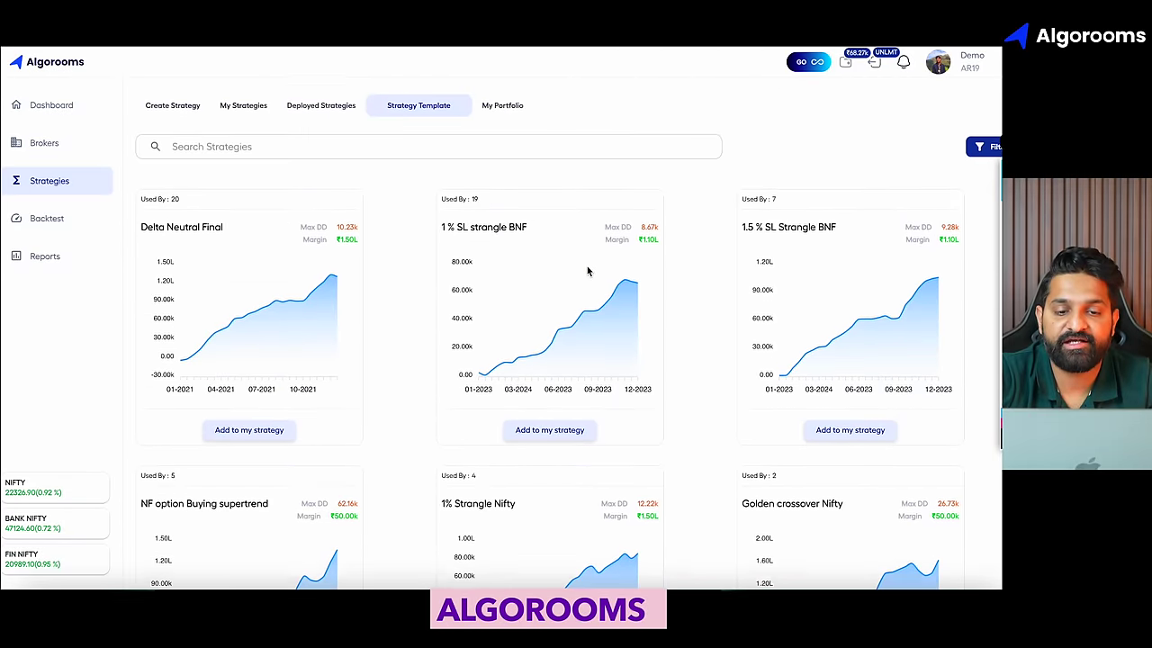
left_click(515, 104)
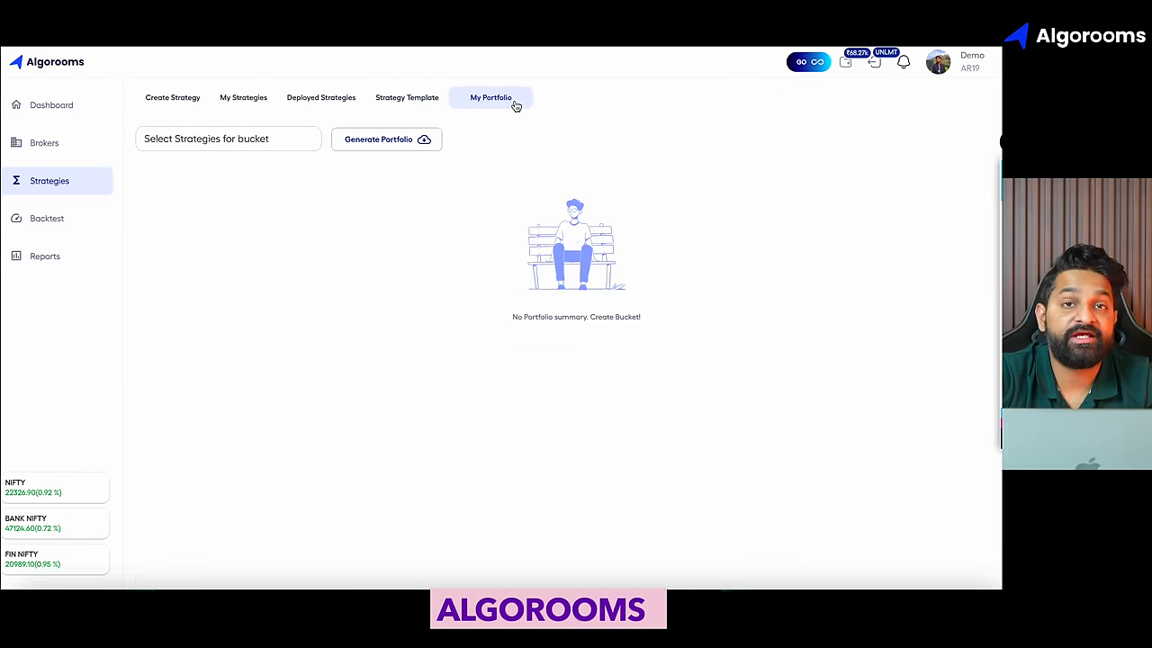
- Compare the strategy creation form with My Strategies and examine the added Delta Neutral strategy there
left_click(167, 104)
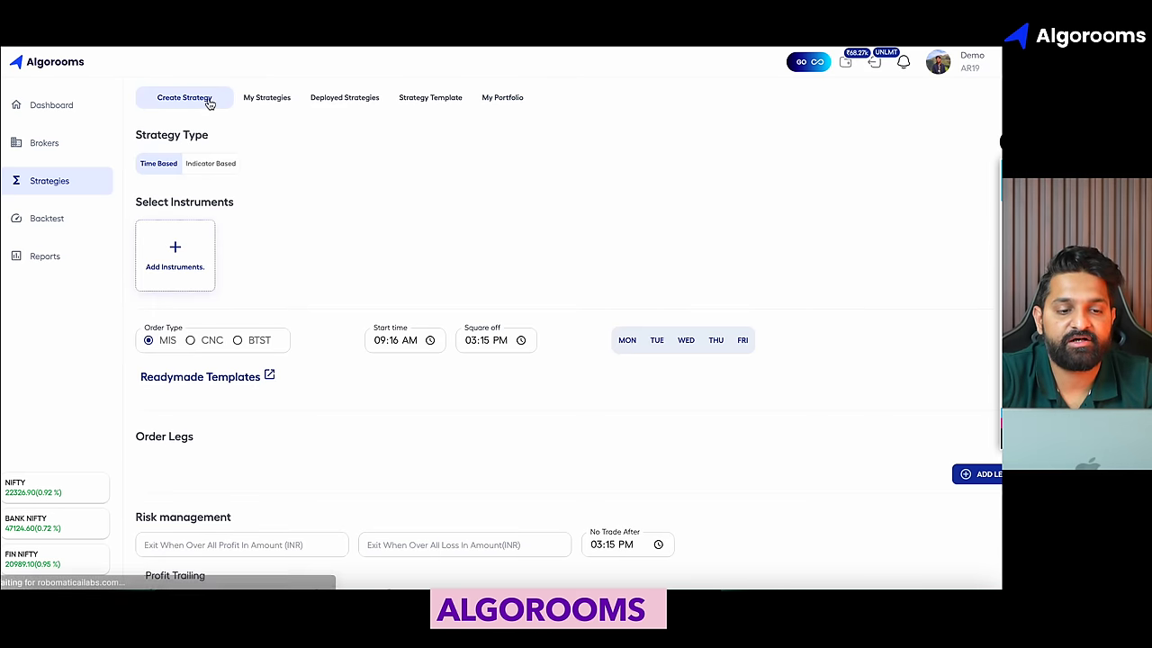
left_click(266, 97)
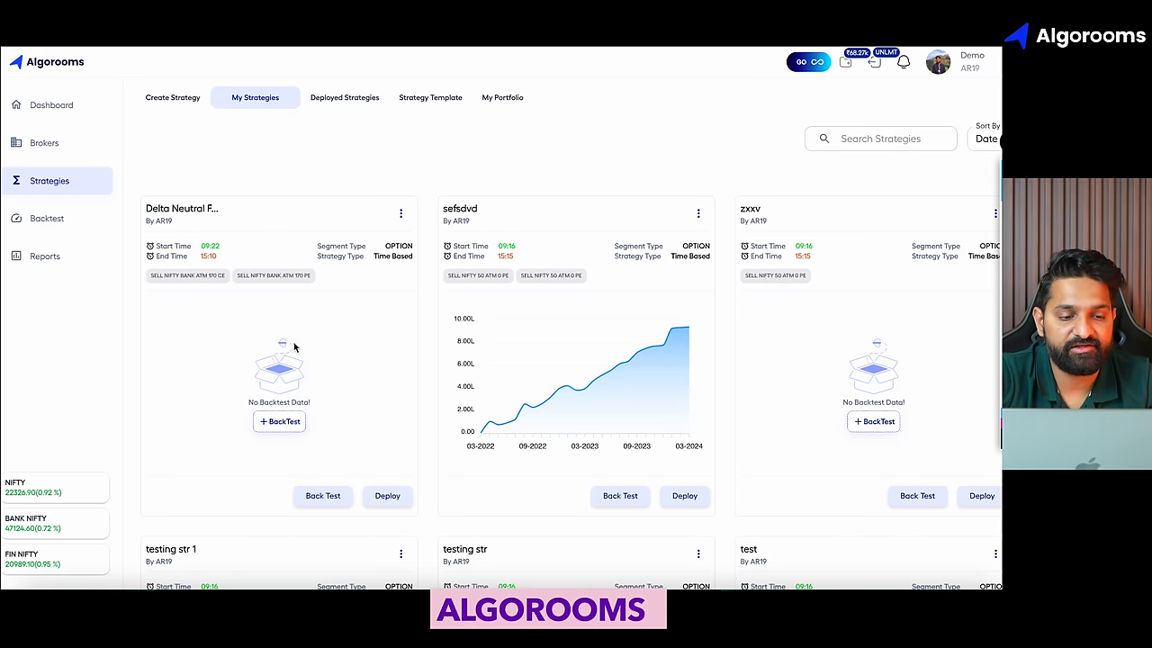
left_click_drag(221, 208, 146, 218)
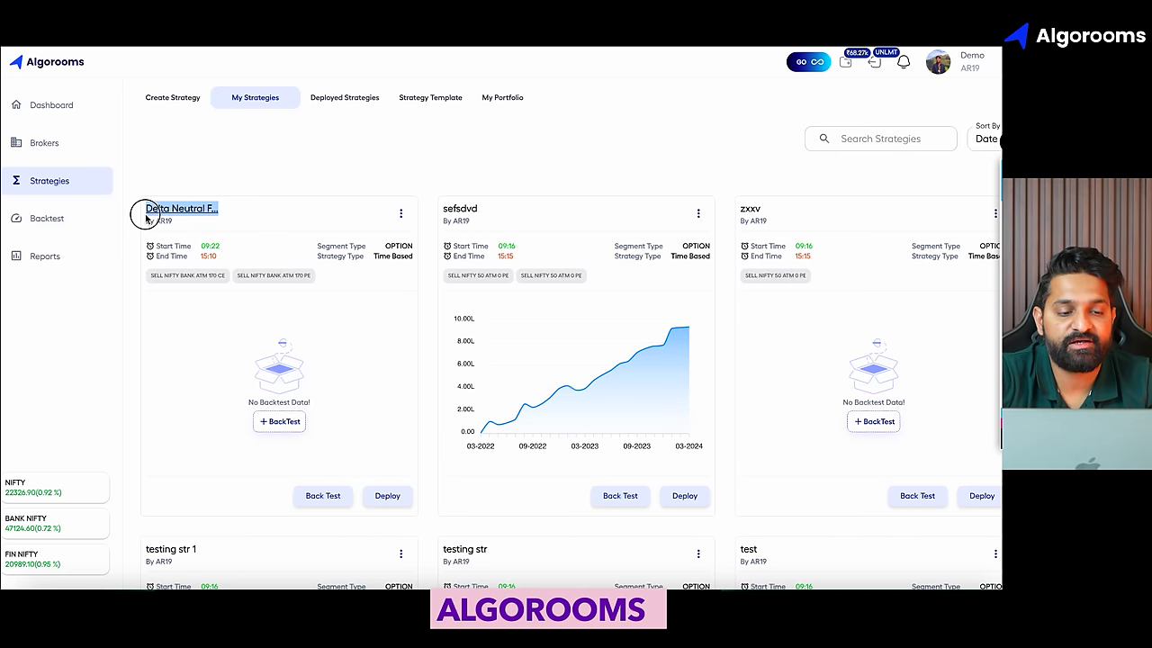
left_click(269, 168)
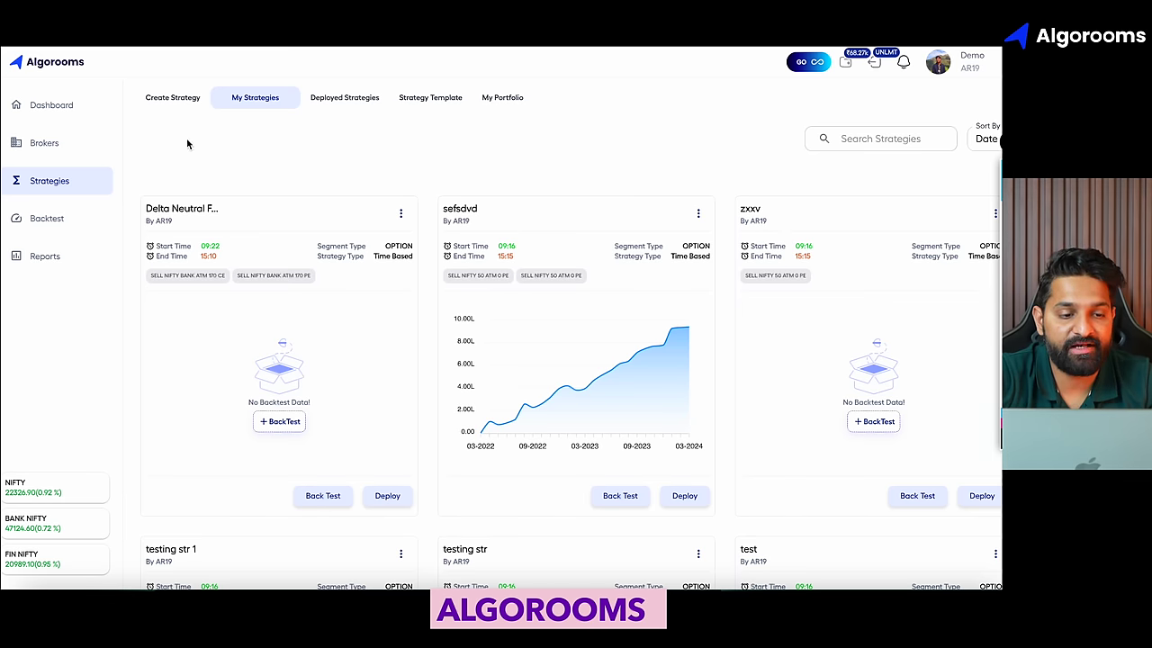
- Start a new time-based strategy and add NIFTY BANK from the Options category as its instrument
left_click(176, 98)
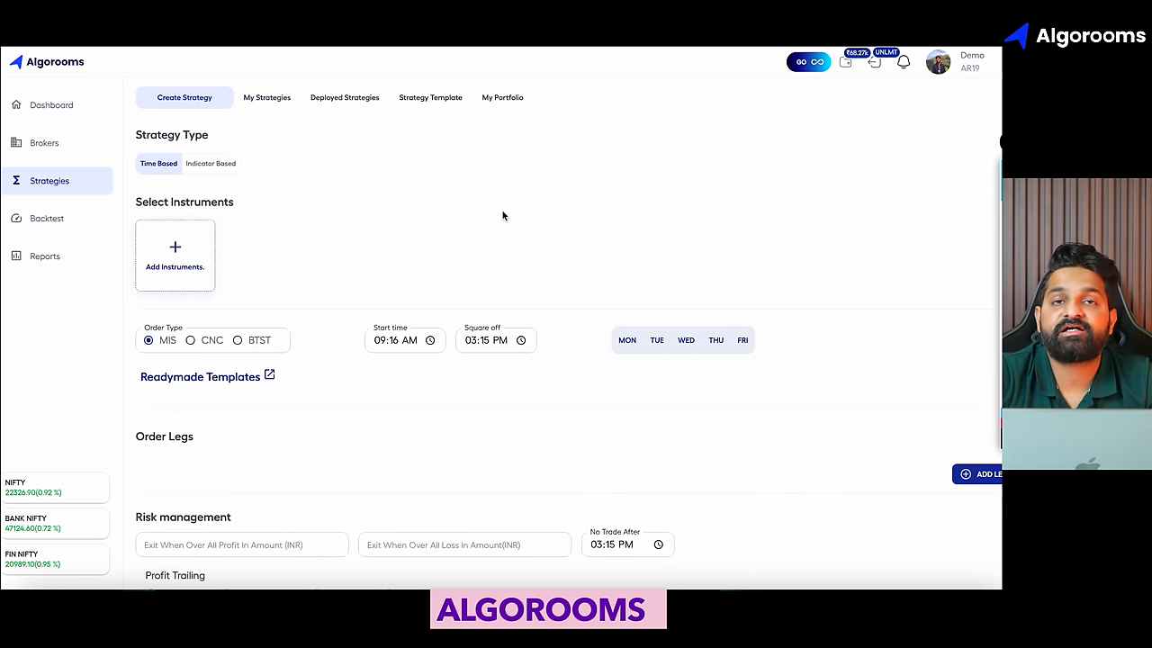
scroll(500, 228, "down", 2)
scroll(486, 261, "up", 2)
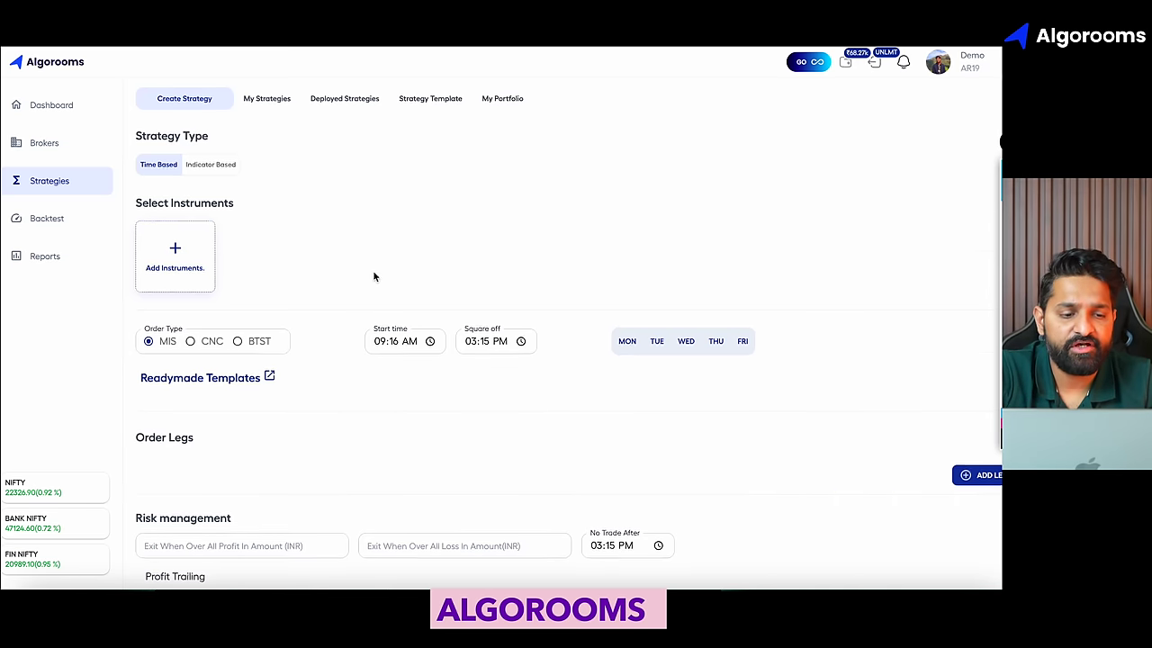
scroll(373, 272, "down", 1)
scroll(397, 206, "down", 1)
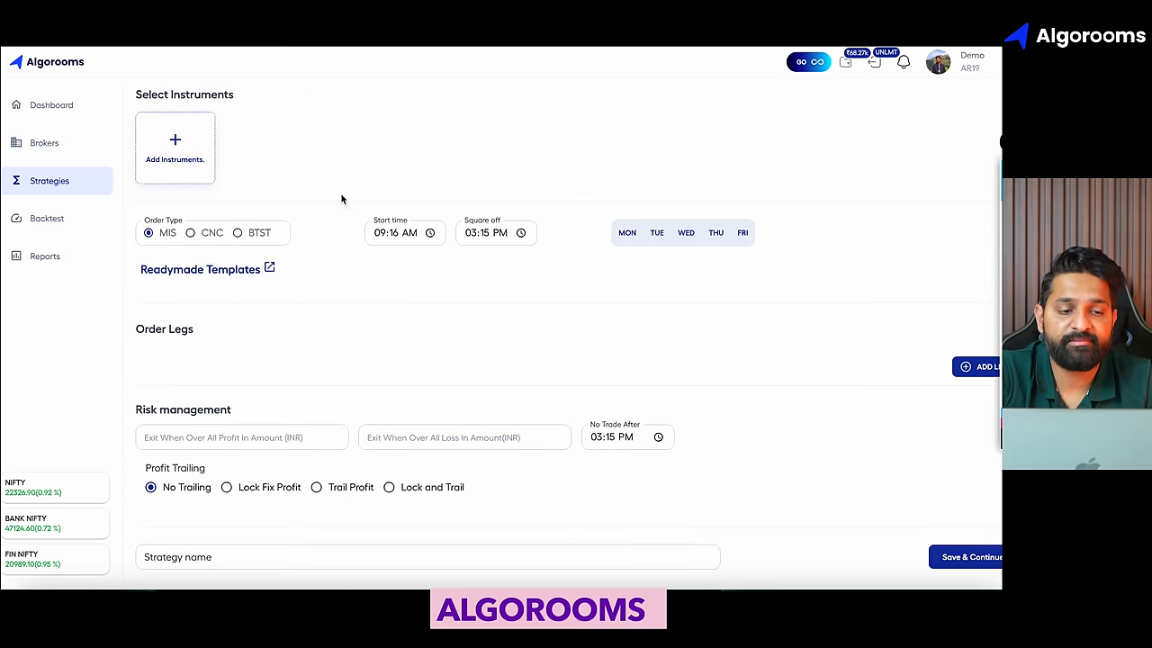
left_click(174, 157)
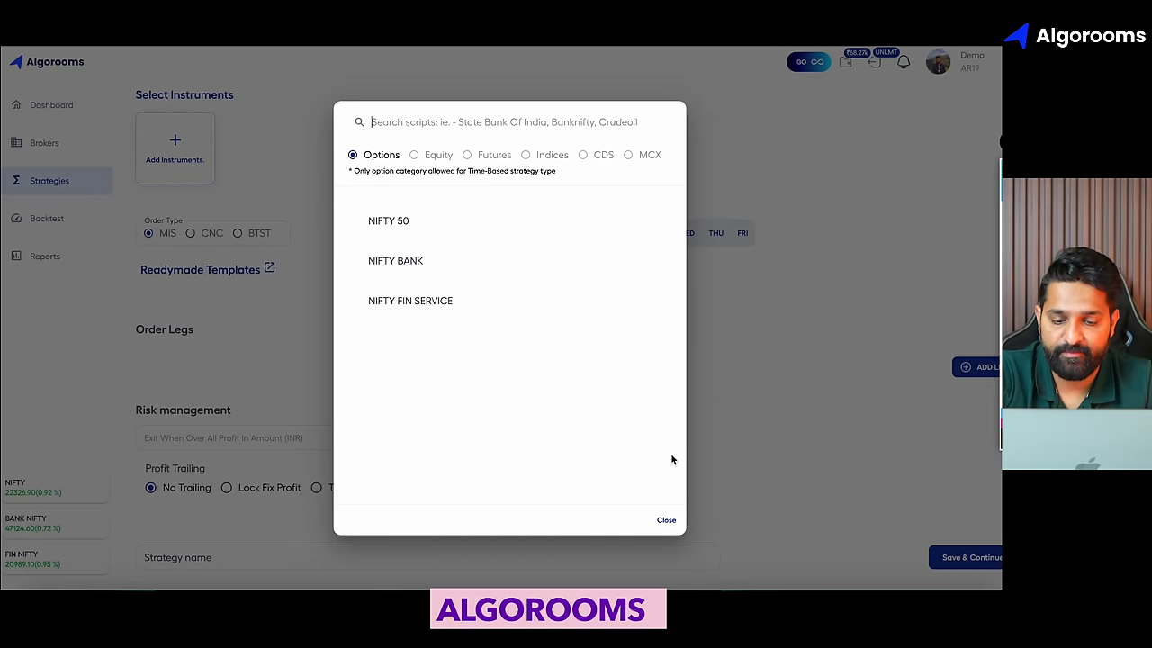
left_click(436, 267)
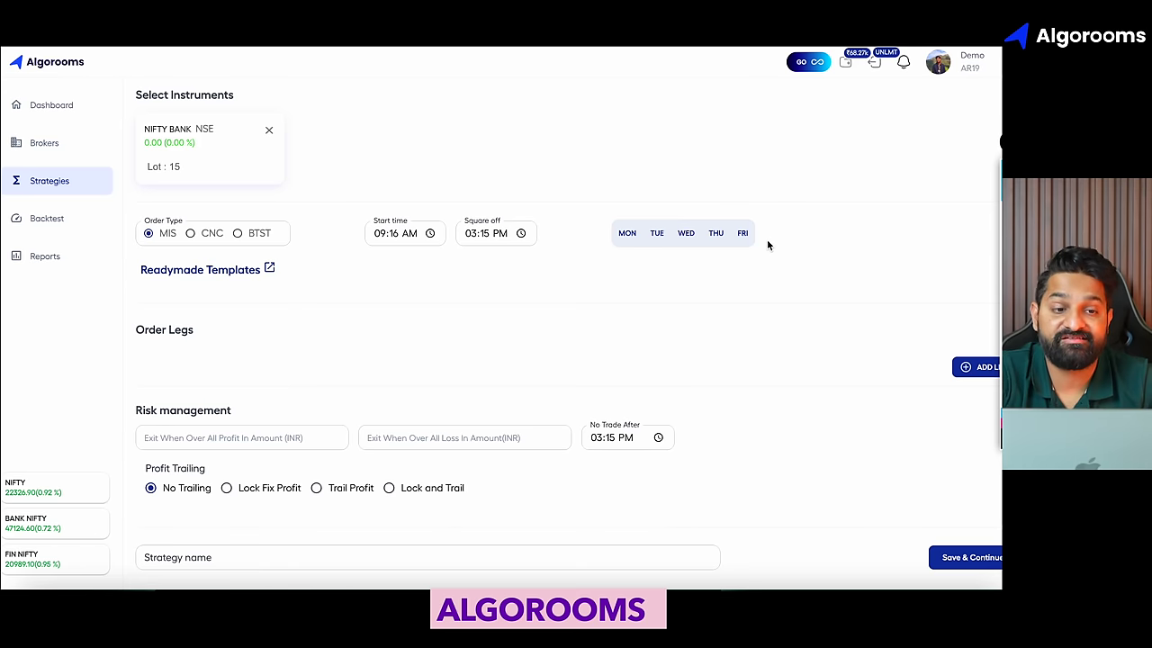
- Browse the Bullish, Bearish and Neutral readymade templates for the strategy and close them without choosing one
left_click(216, 271)
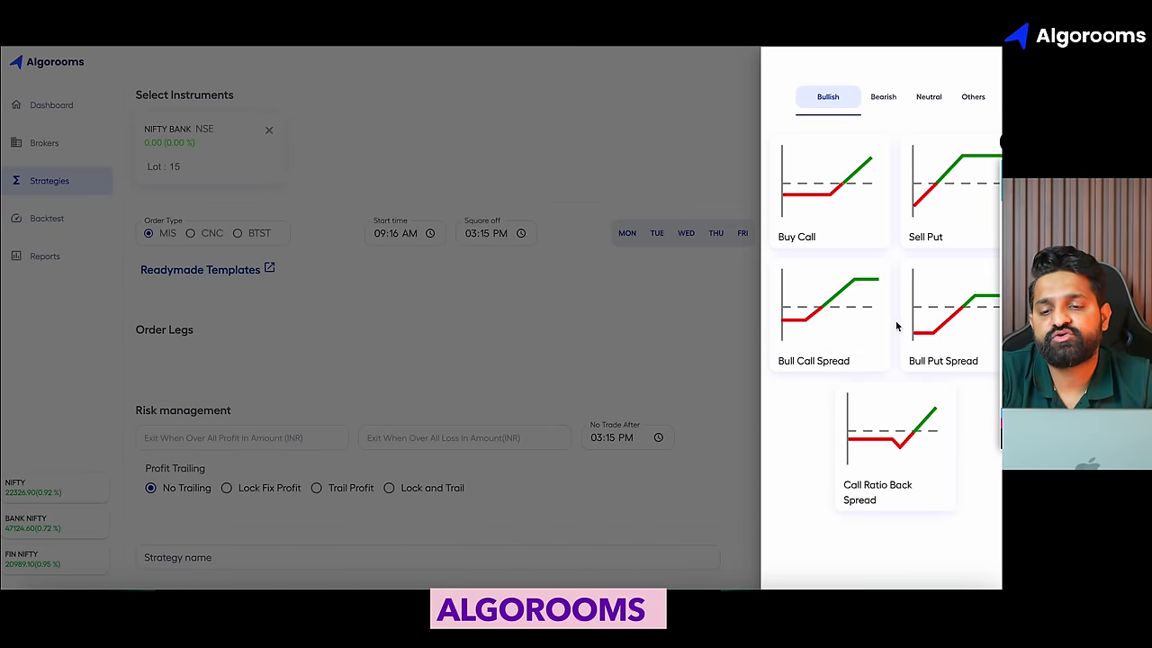
left_click(882, 107)
left_click(828, 106)
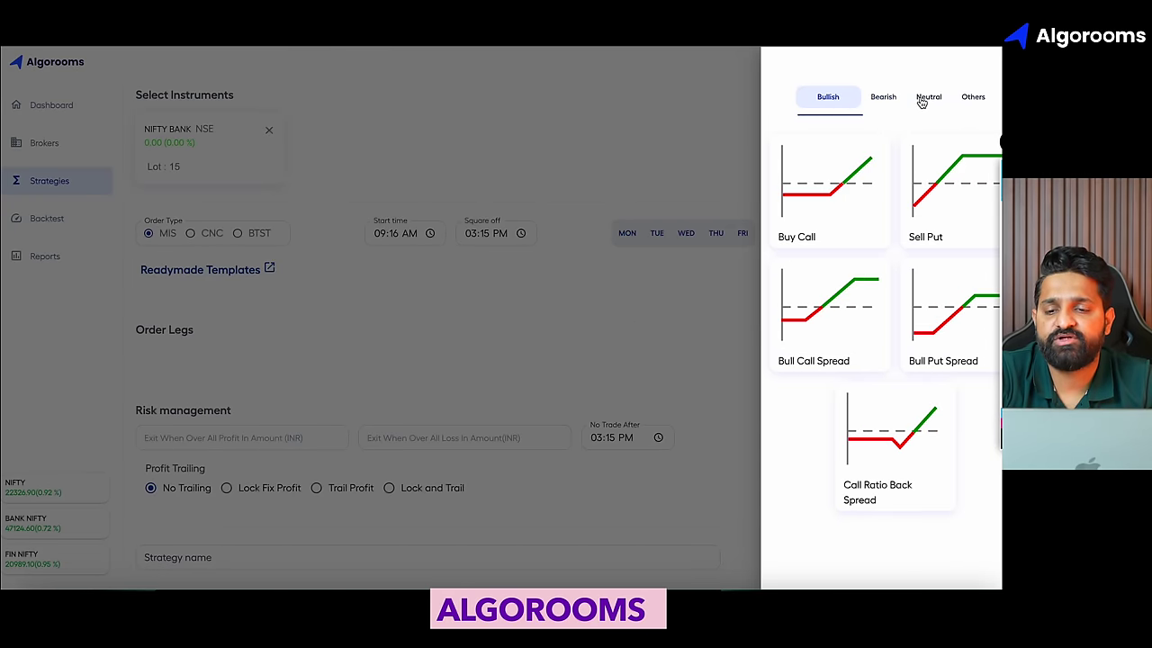
left_click(918, 100)
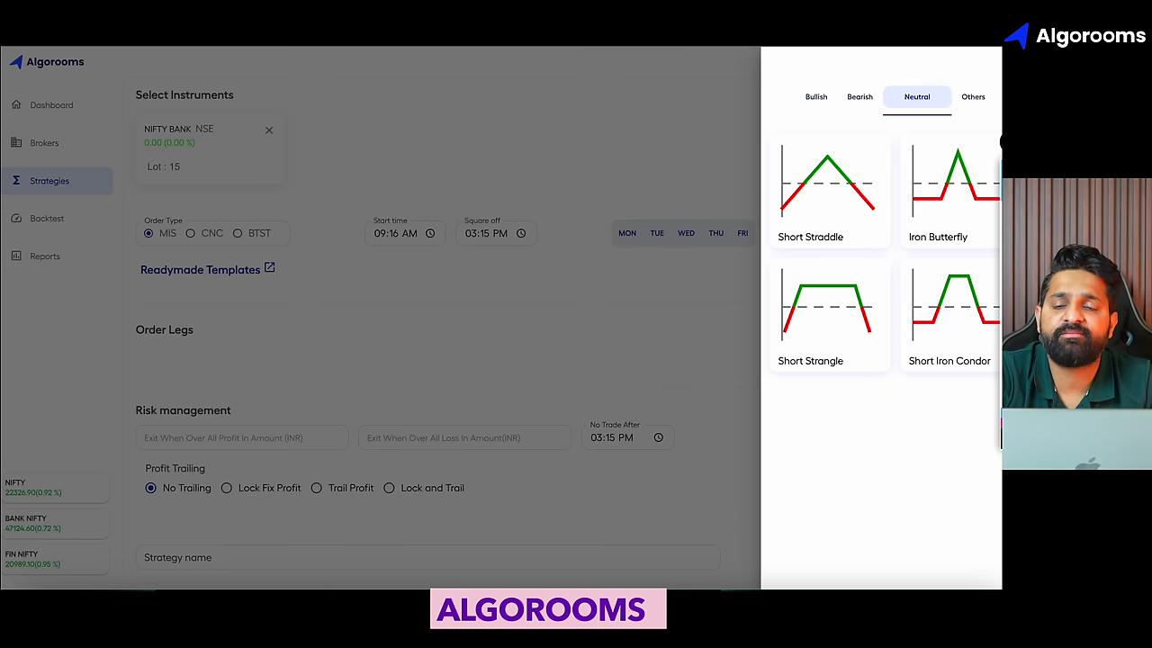
left_click(666, 216)
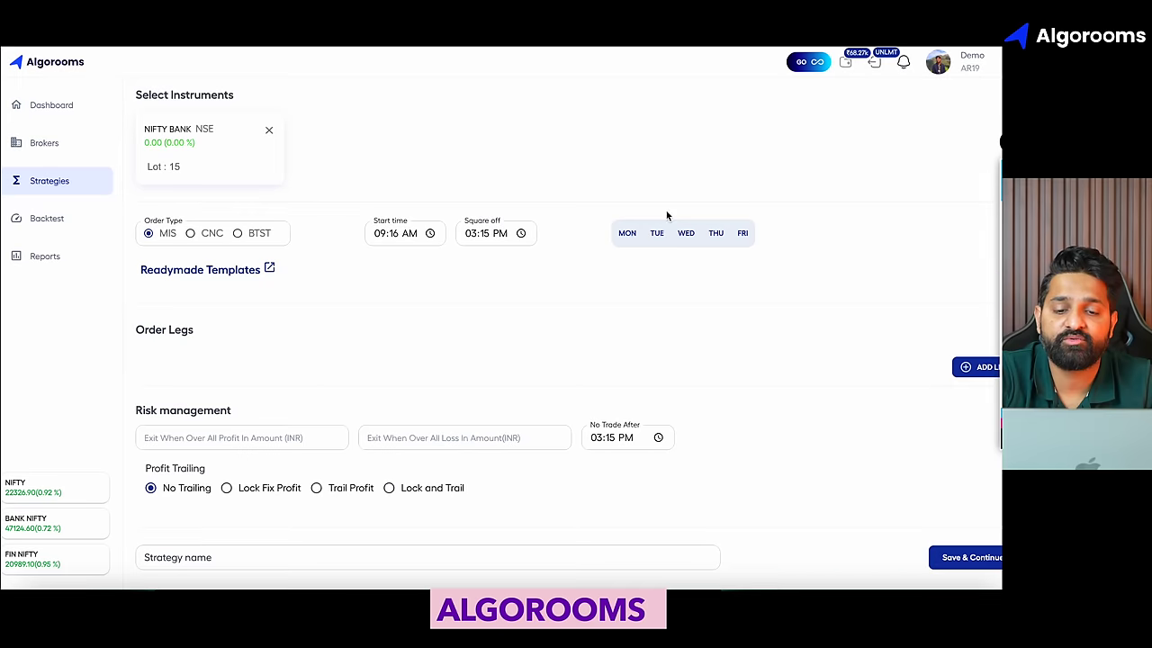
- Add two order legs to the NIFTY BANK strategy and switch the first leg's option type to CE
left_click(966, 368)
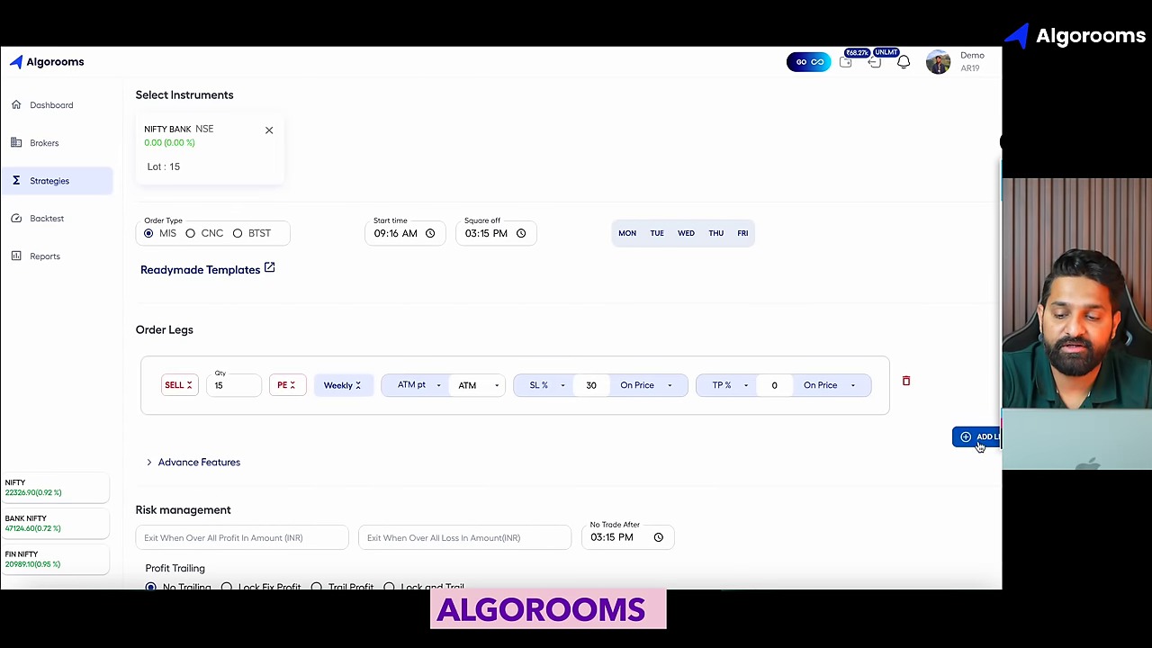
left_click(978, 441)
scroll(556, 329, "down", 2)
left_click(288, 217)
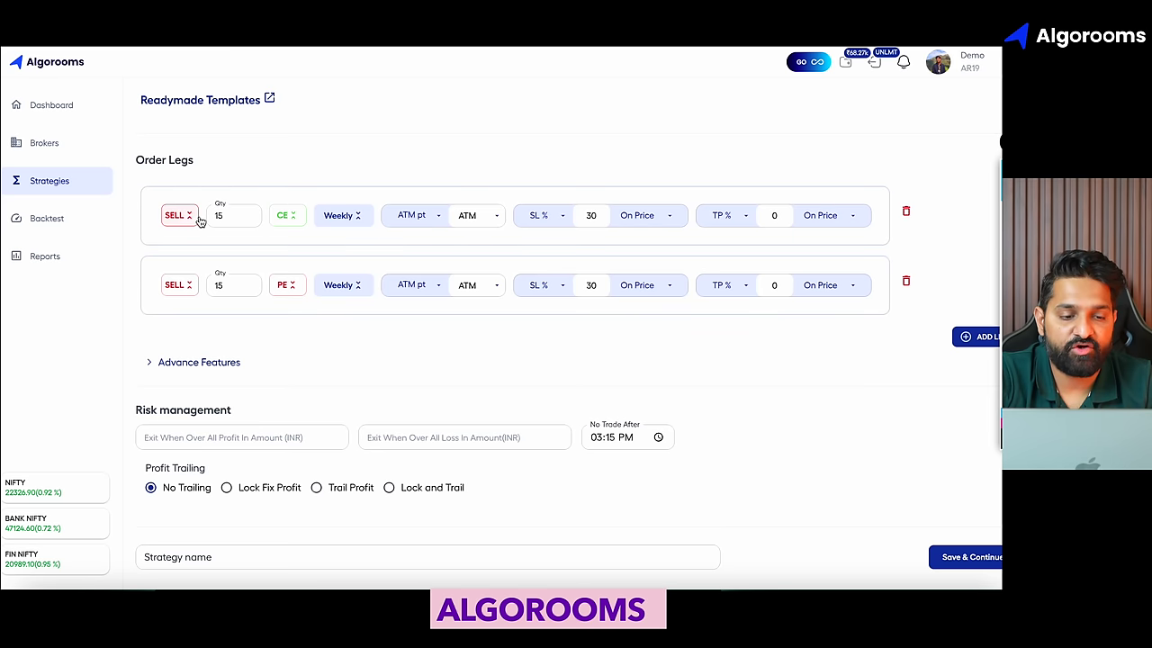
- Toggle the CE leg's transaction type and expiry, returning them to SELL and Weekly
left_click(177, 217)
left_click(180, 221)
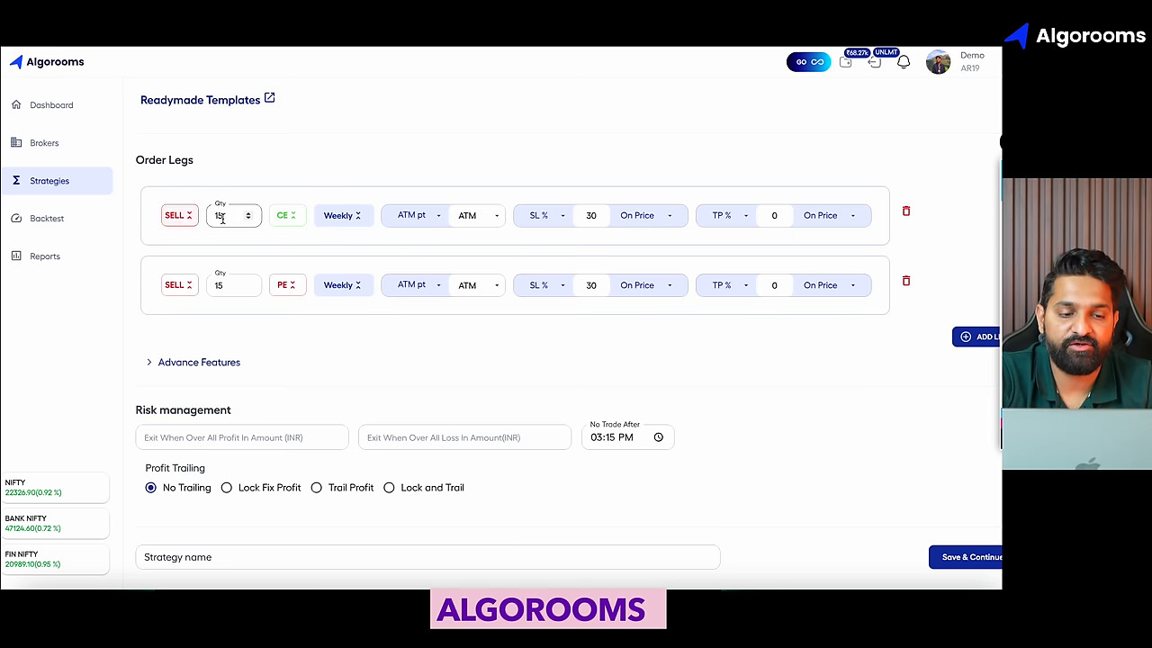
left_click(350, 220)
left_click(351, 220)
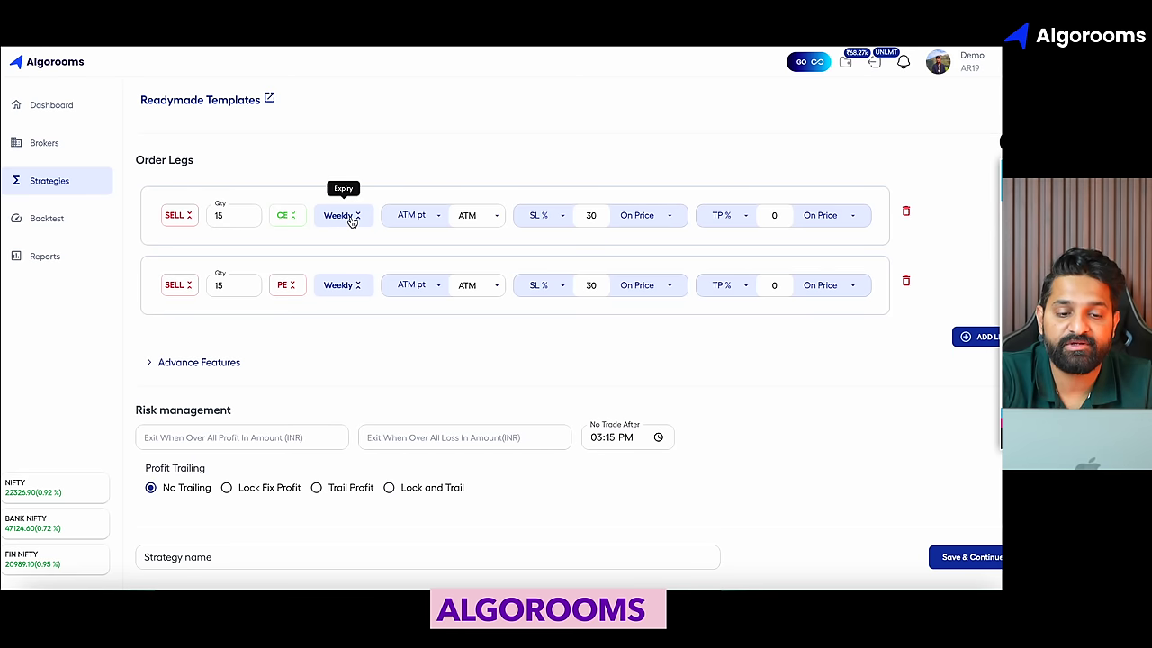
- Browse the CE leg's strike options, try Range as the strike selection method and return to ATM pt
left_click(474, 221)
left_click(411, 175)
left_click(416, 215)
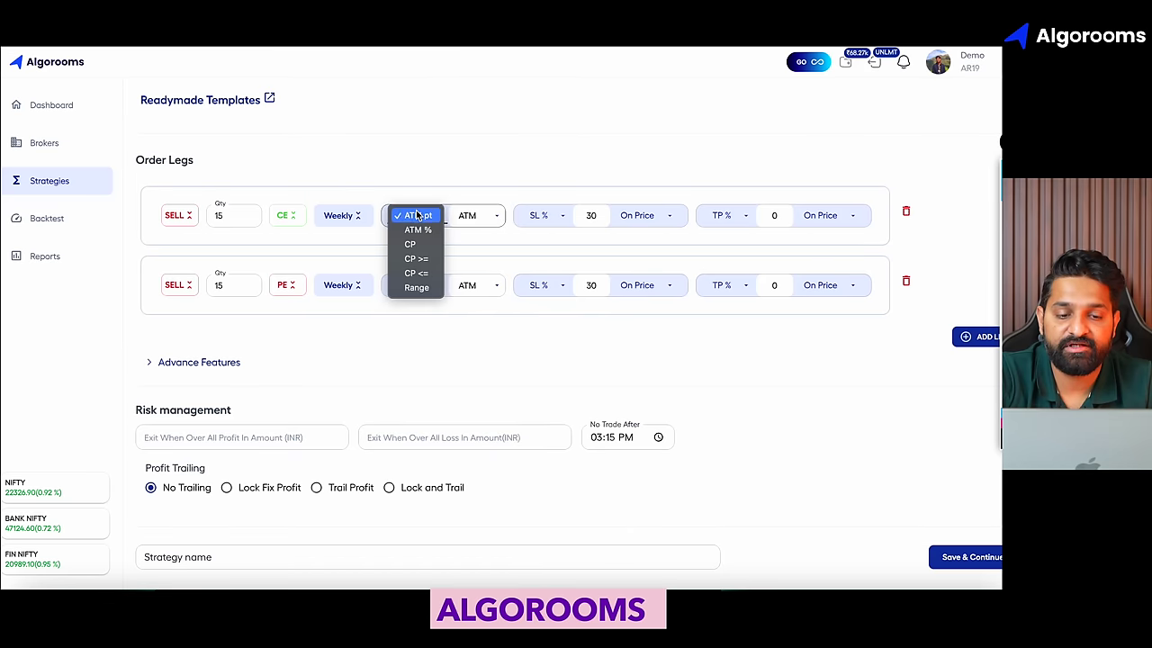
left_click(418, 287)
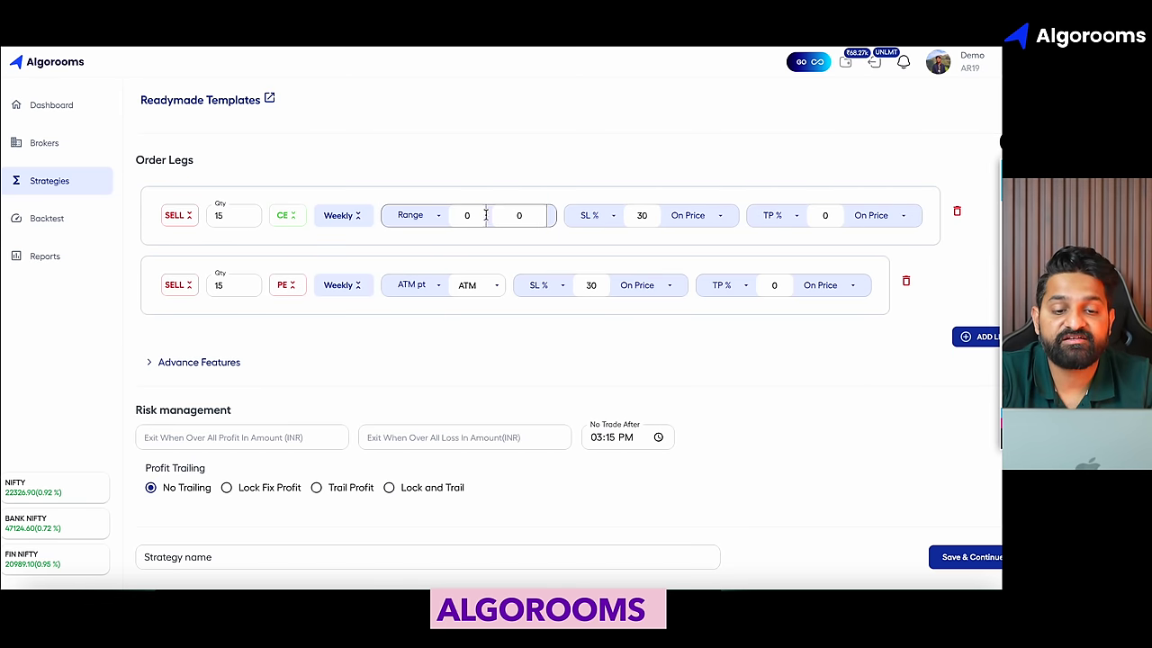
left_click(422, 223)
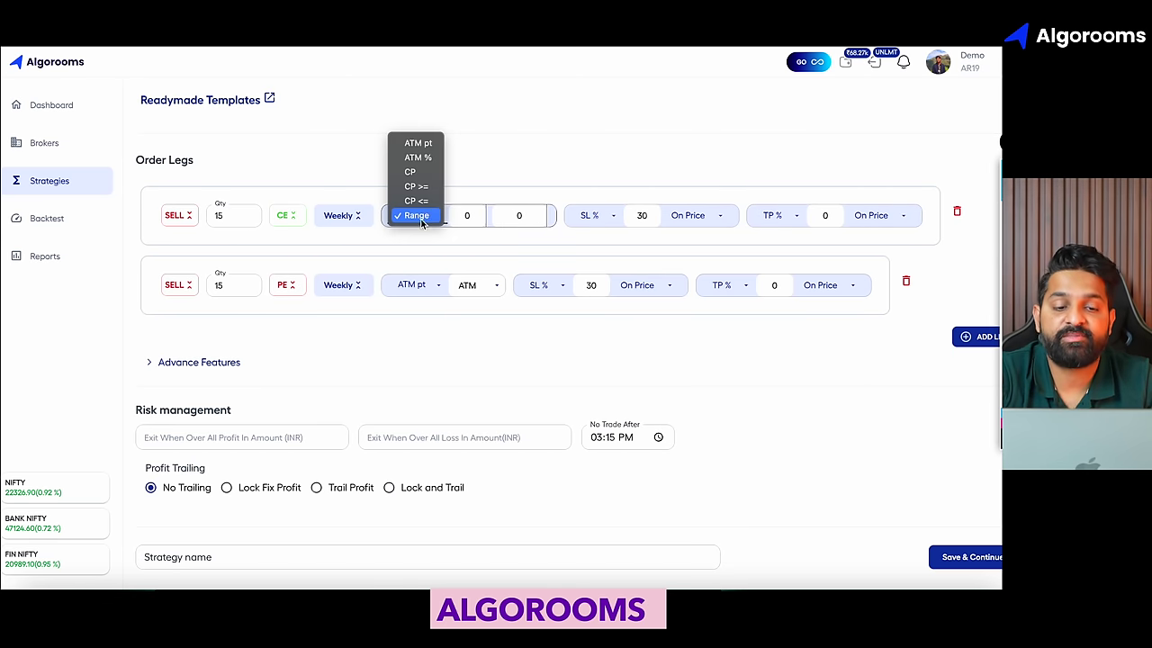
left_click(417, 145)
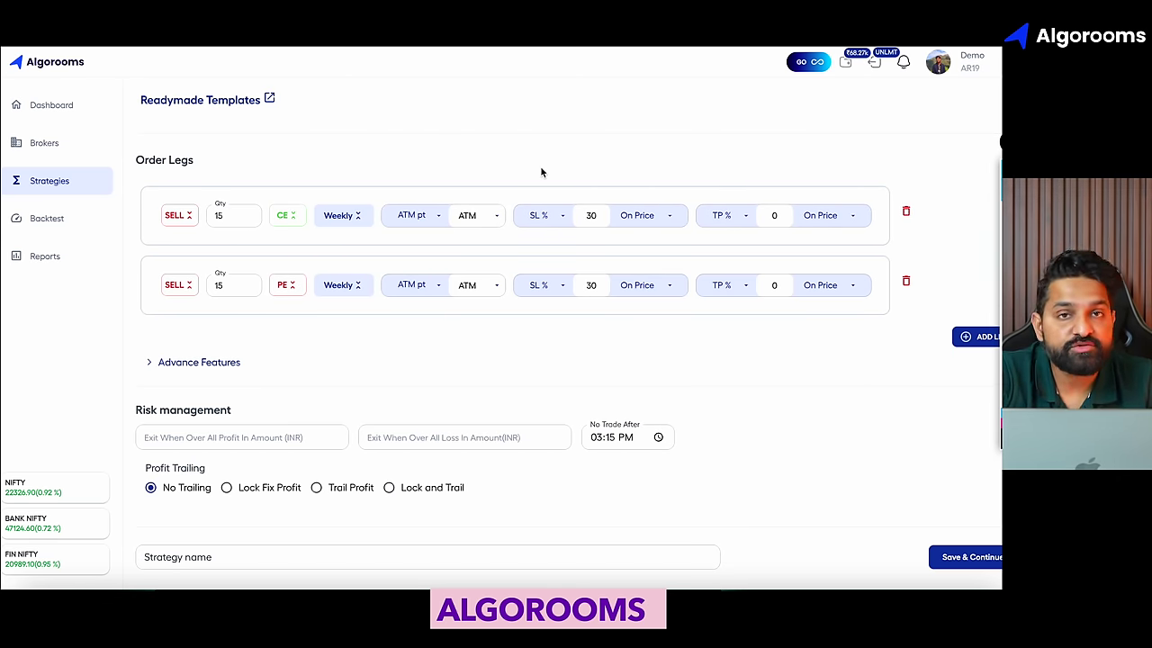